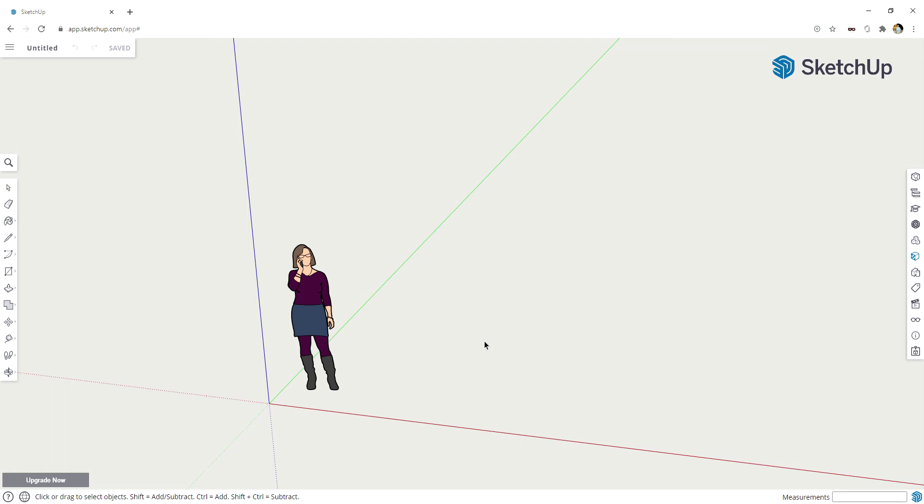
Step: Draw a 48 by 24 inch rectangle flat on the ground, to the right of the standing figure
key(r)
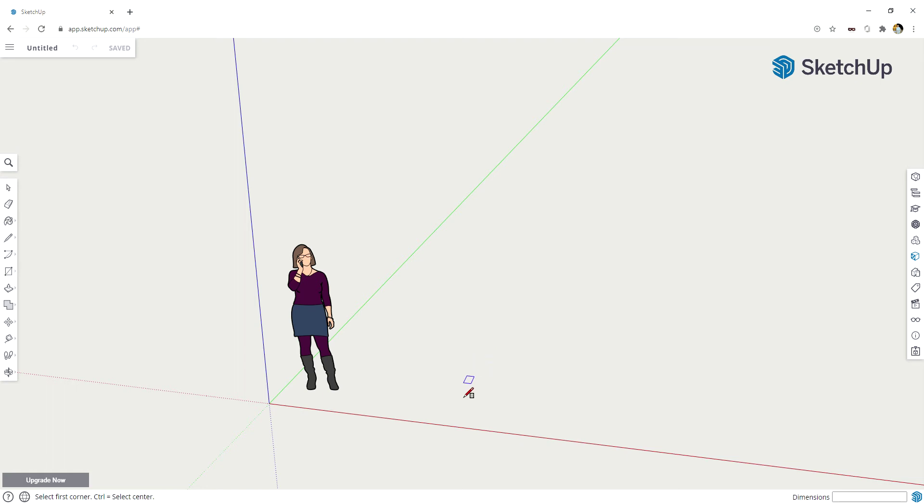
click(464, 401)
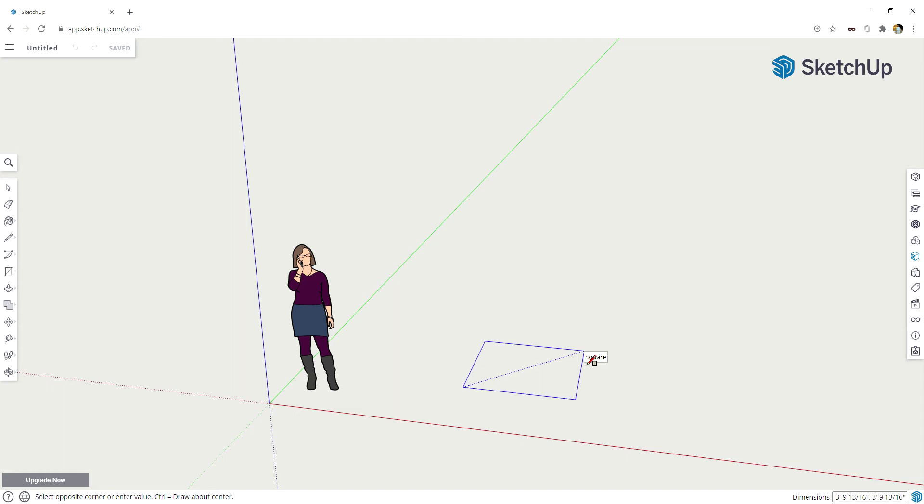
text(48.24)
key(Return)
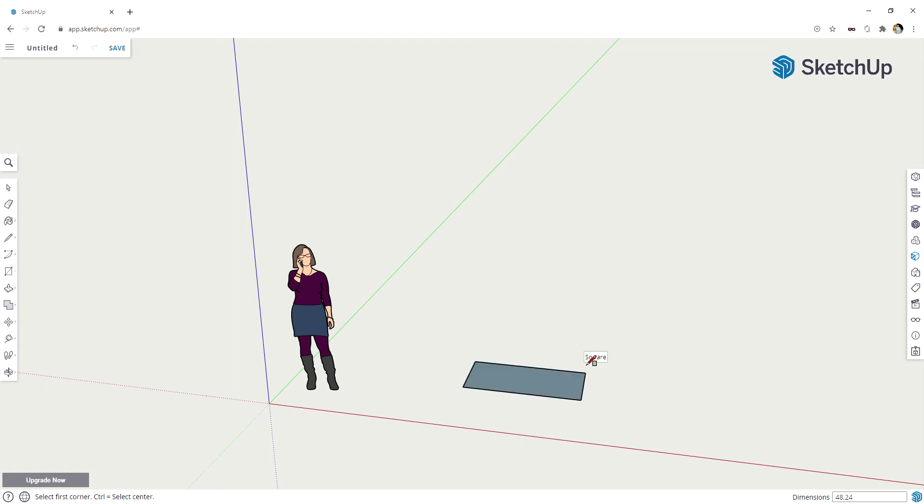
Step: Push/Pull the rectangle upward 30 inches into a box
mouse_move(591, 361)
middle_down()
mouse_move(587, 438)
mouse_move(623, 346)
mouse_move(619, 366)
middle_up()
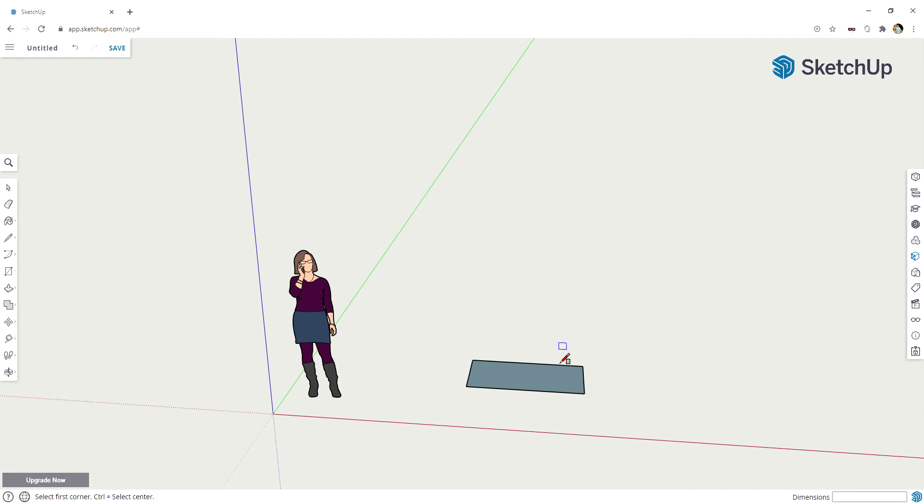
key(p)
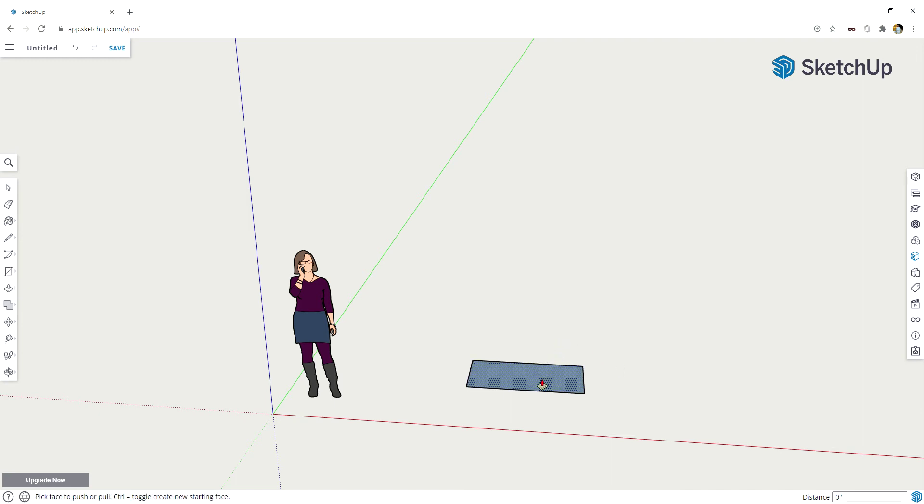
drag(542, 386, 545, 354)
text(3)
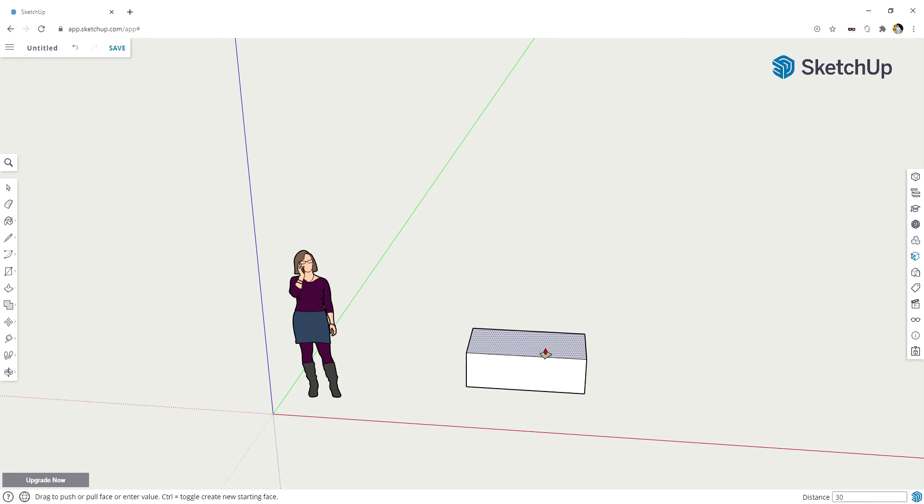
scroll(545, 354, up, 1)
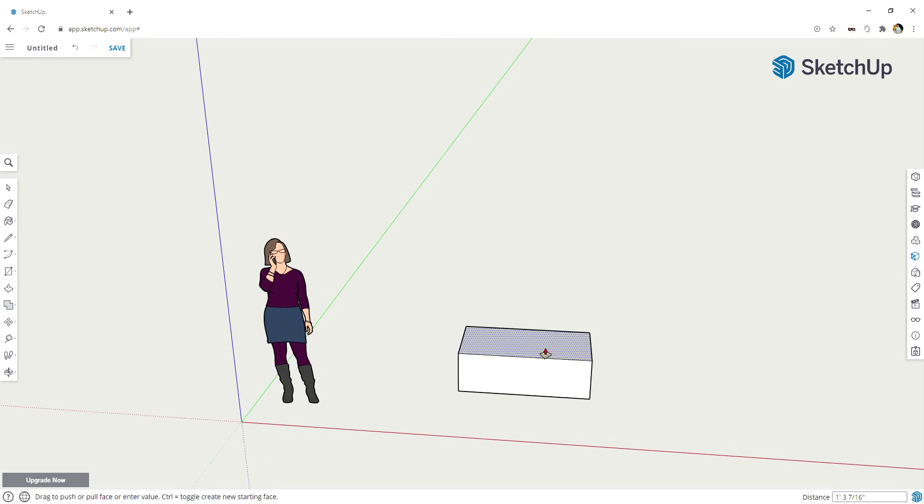
text(30)
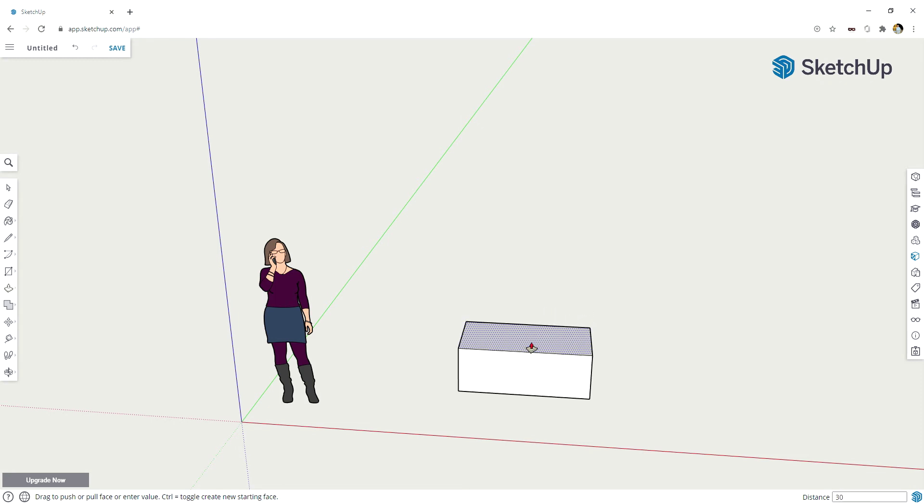
key(Return)
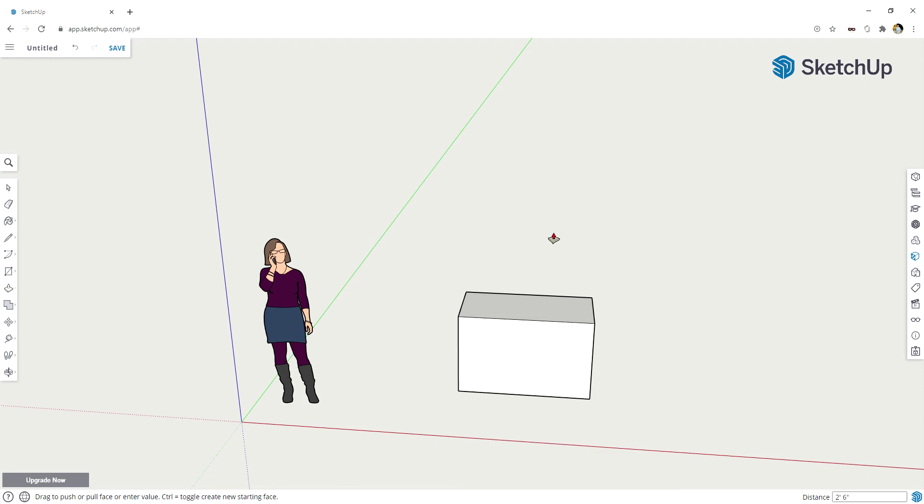
Step: Offset the edges of the box's top face outward by 2 inches to form an overhang
scroll(519, 282, up, 2)
middle_drag(520, 281, 510, 377)
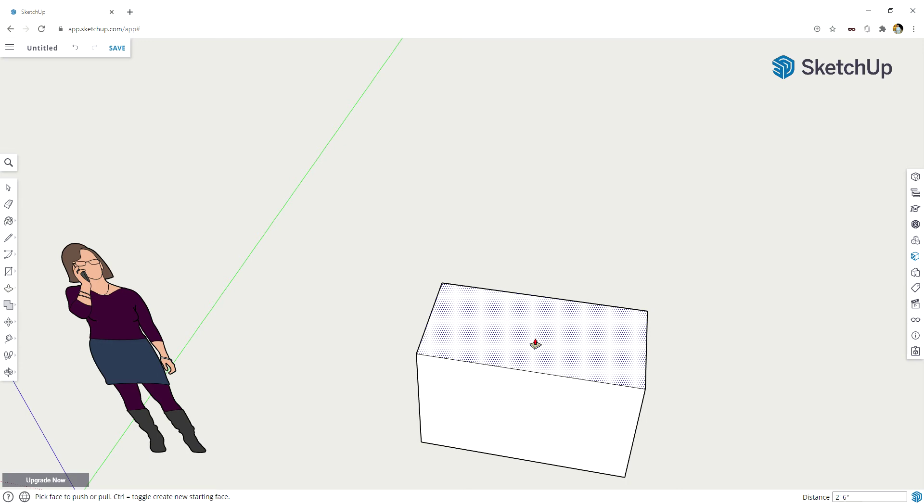
middle_drag(538, 299, 536, 339)
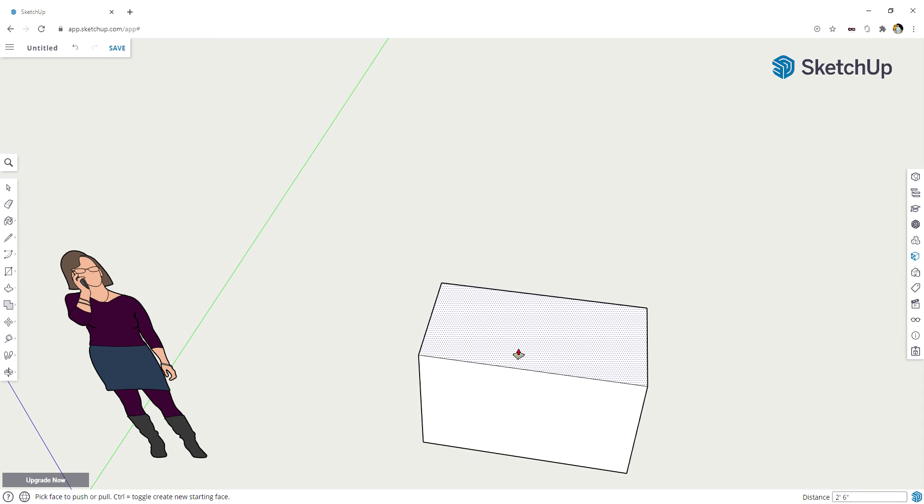
key(f)
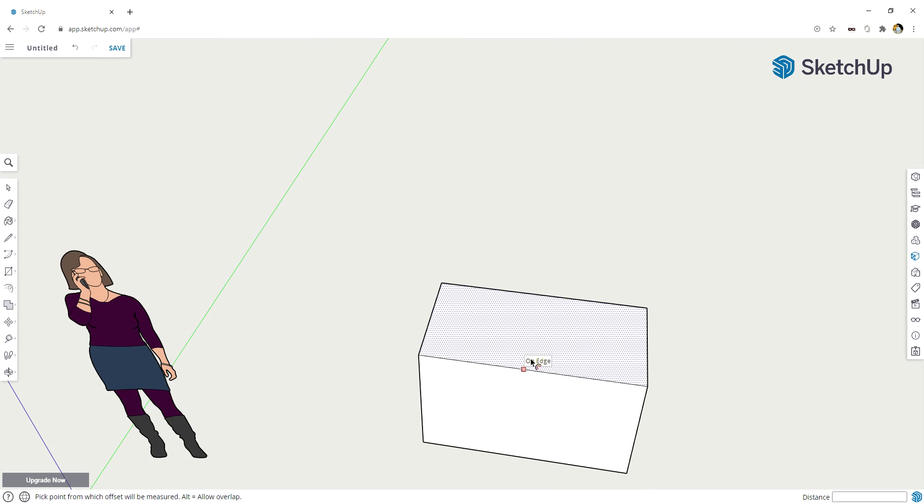
click(504, 366)
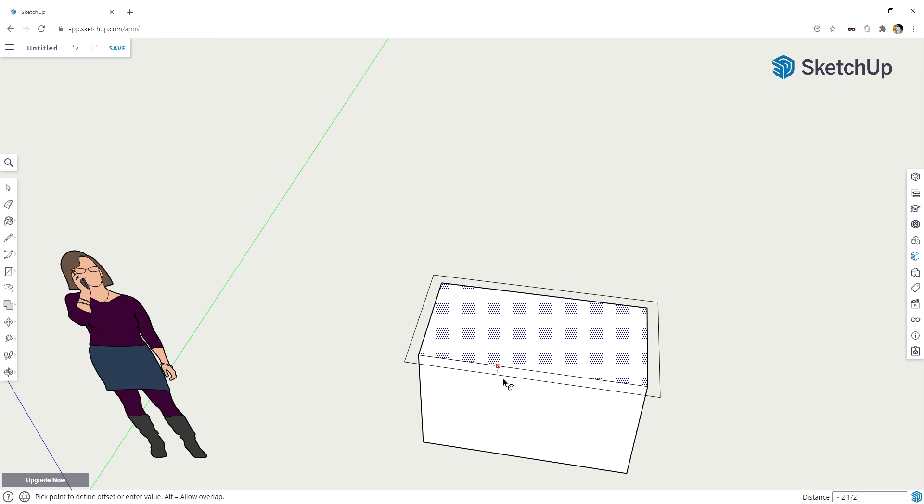
text(2)
key(Return)
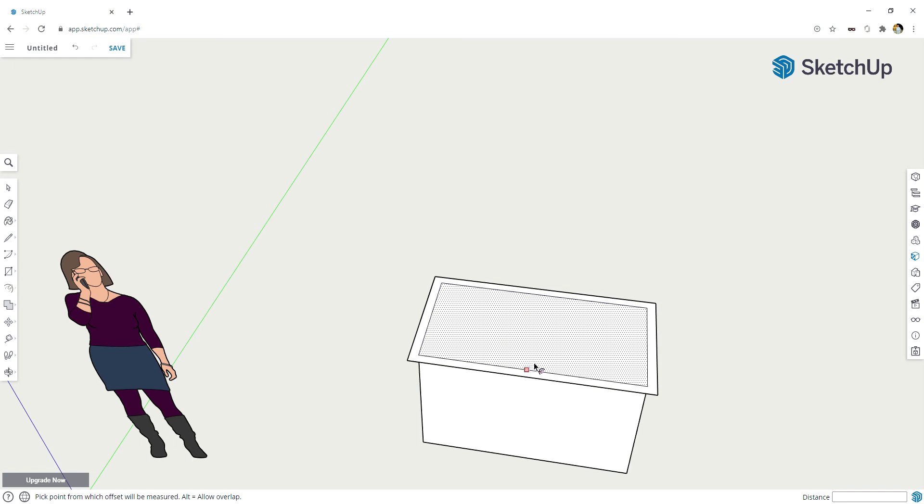
Step: Push/Pull the inner top face and the surrounding overhang rim upward 2 inches each to form a countertop slab
key(p)
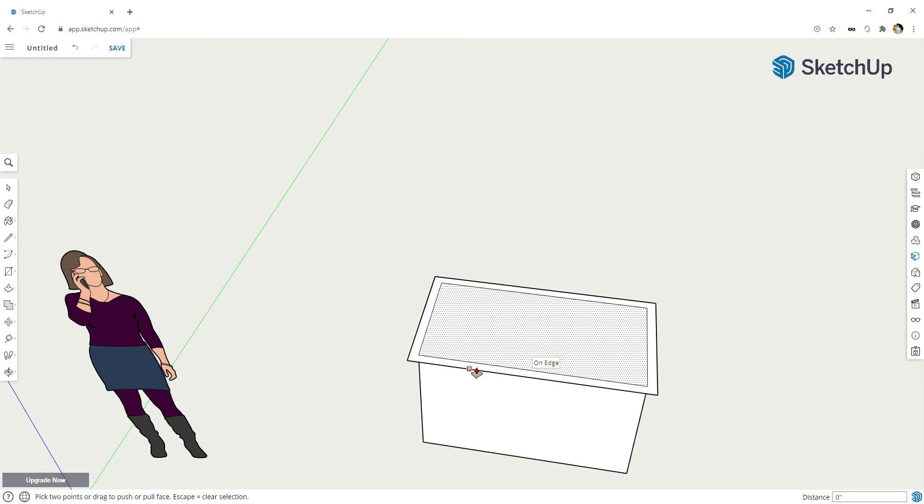
click(473, 345)
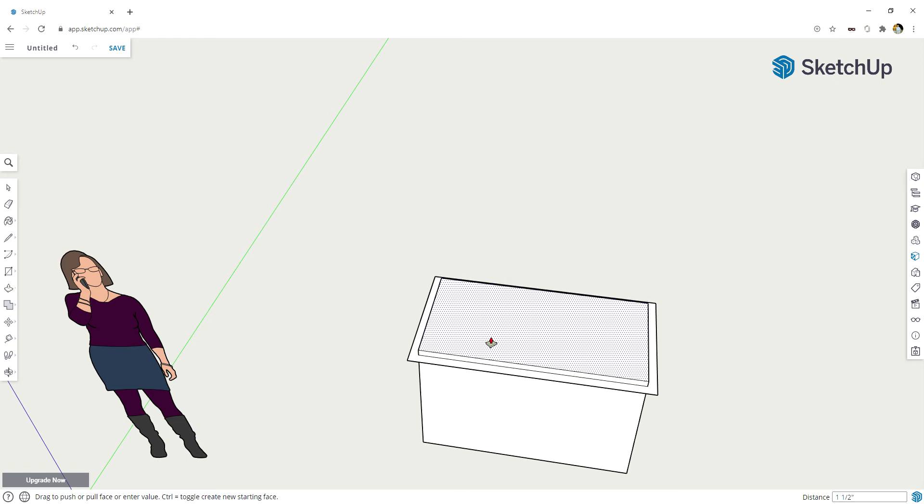
text(2)
key(Return)
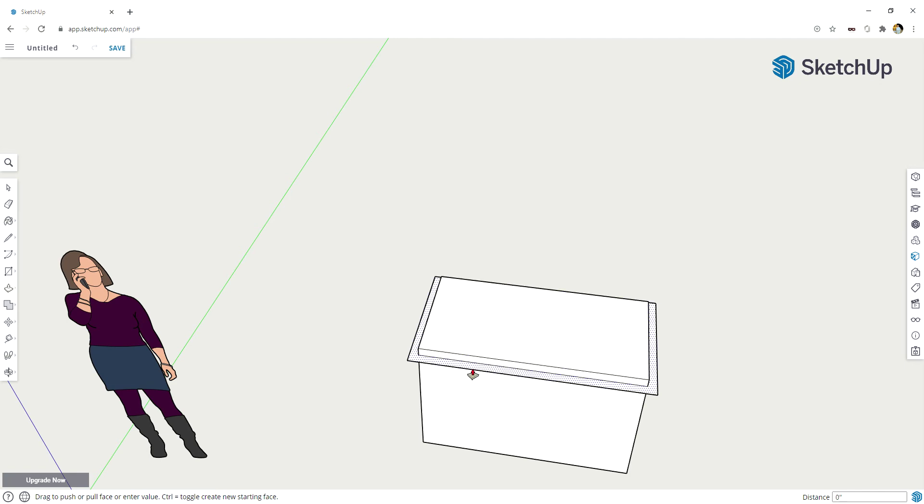
click(472, 374)
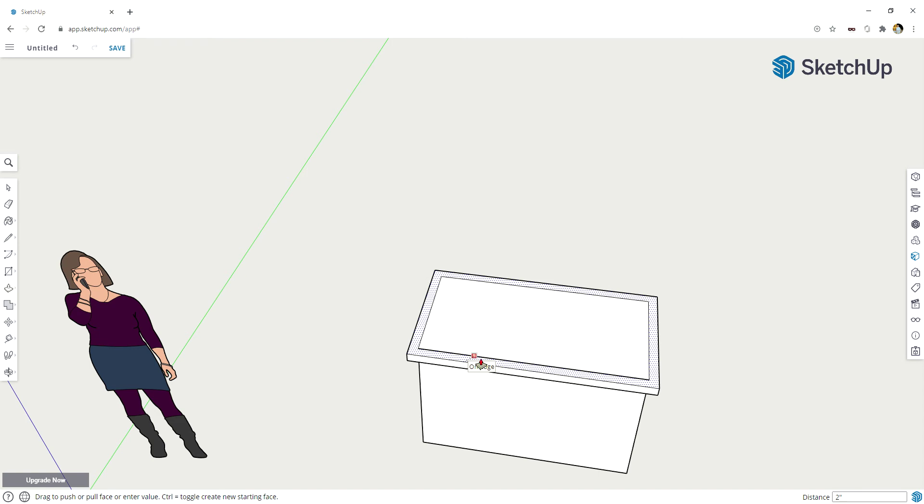
text(2)
key(Return)
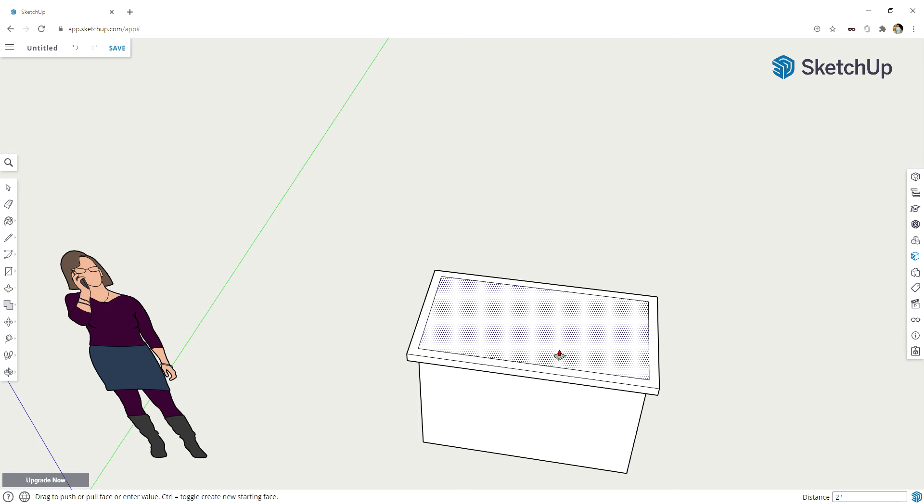
Step: Delete the leftover inner rectangle edges on the countertop's upper surface
key(space)
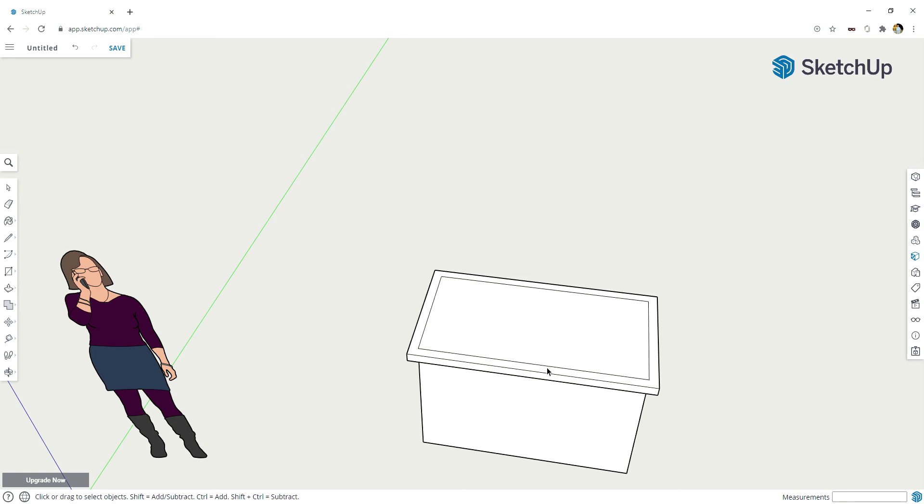
click(547, 369)
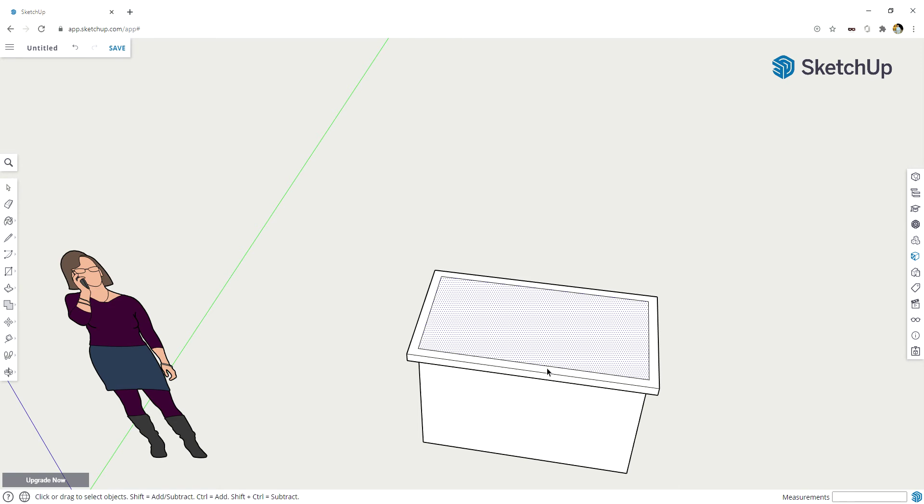
click(527, 371)
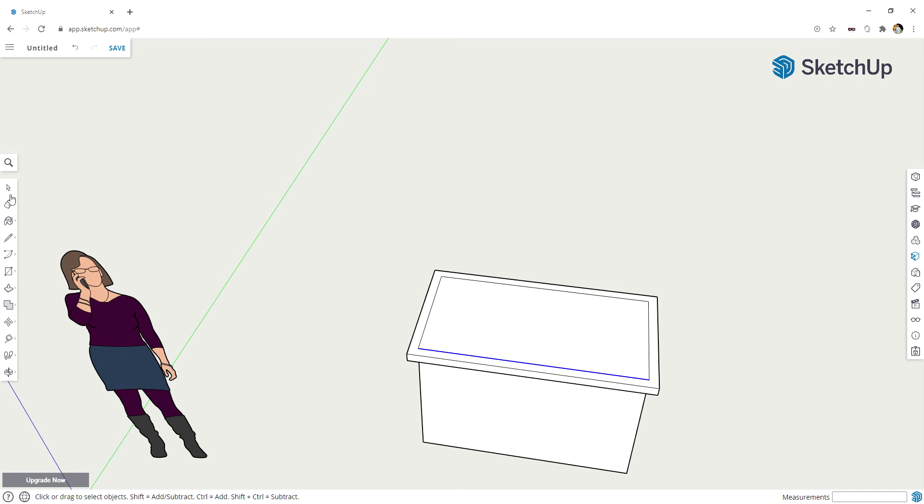
key(Delete)
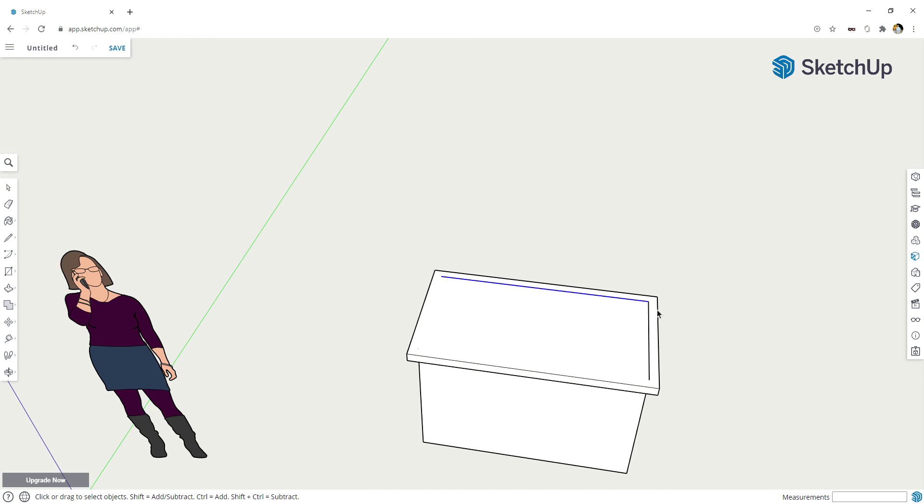
key(Delete)
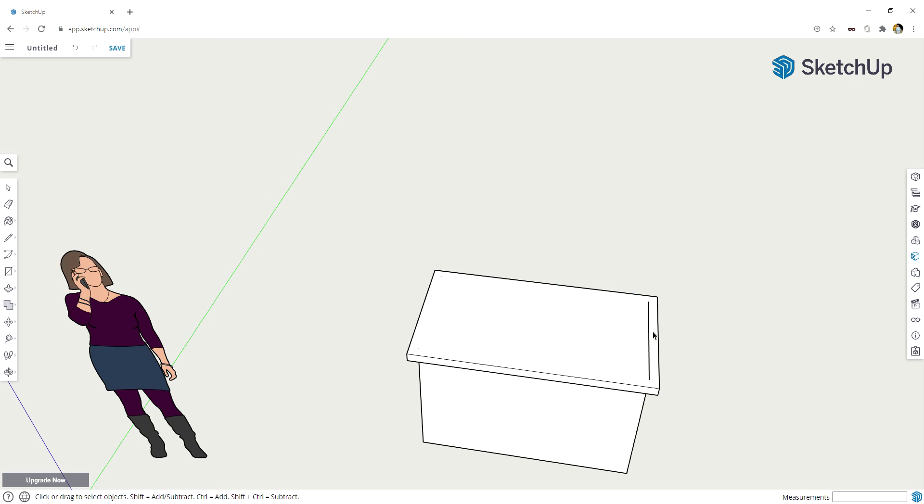
click(649, 336)
Step: Draw a vertical line on the box's front face from the midpoint of its upper edge to its lower edge
middle_drag(612, 468, 596, 270)
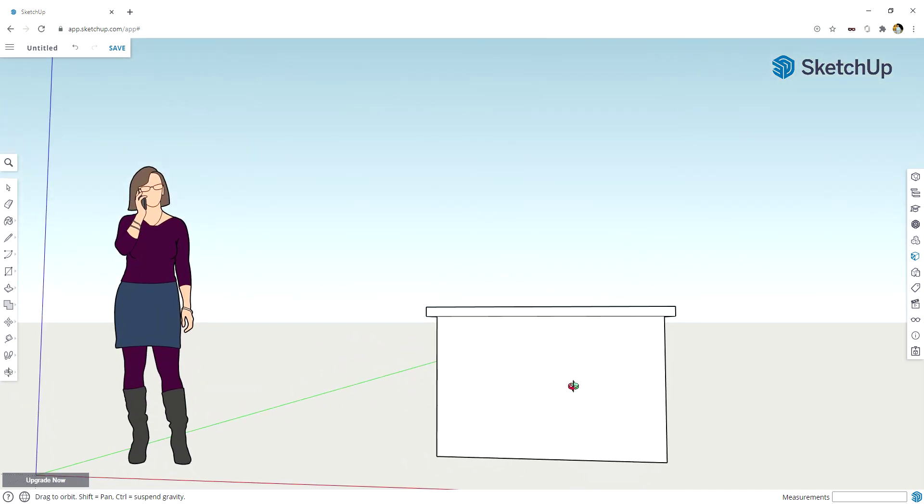
middle_drag(573, 386, 579, 279)
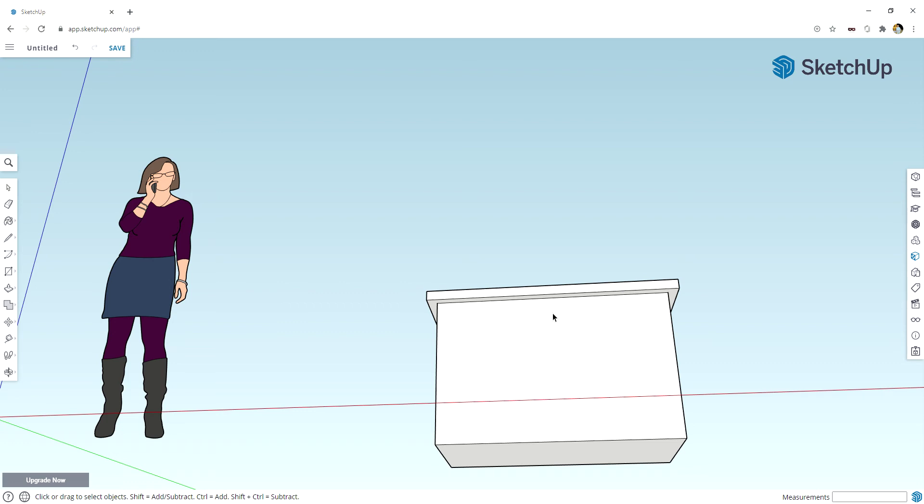
key(l)
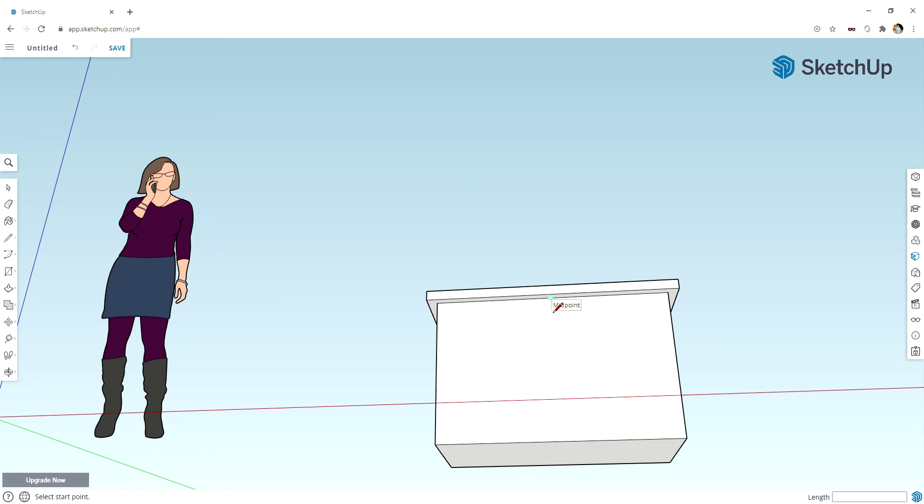
scroll(552, 312, up, 3)
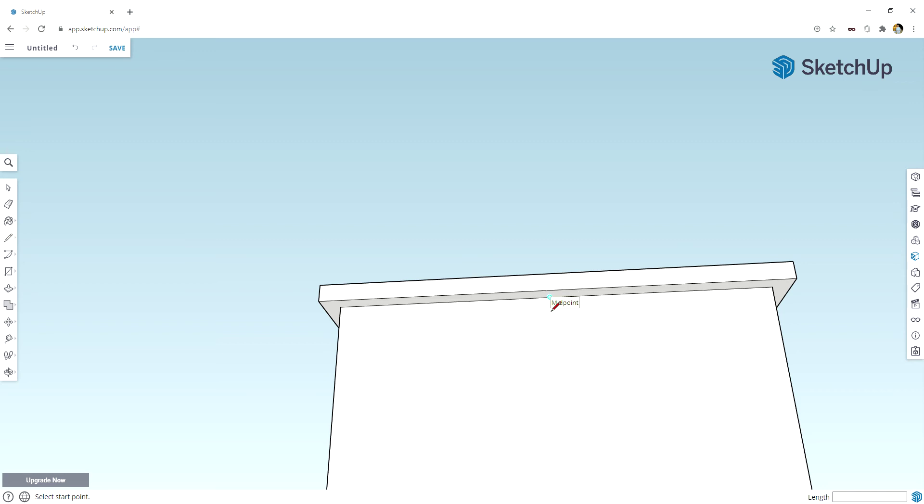
click(549, 298)
scroll(549, 355, down, 5)
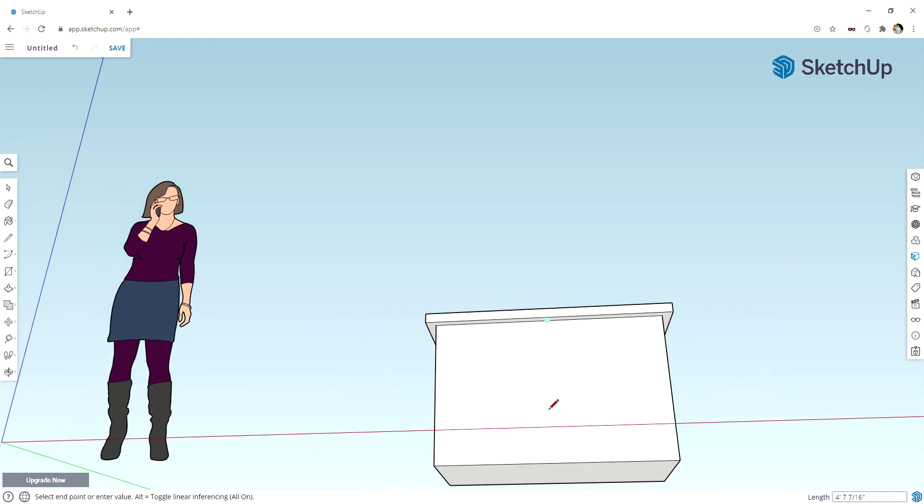
click(558, 466)
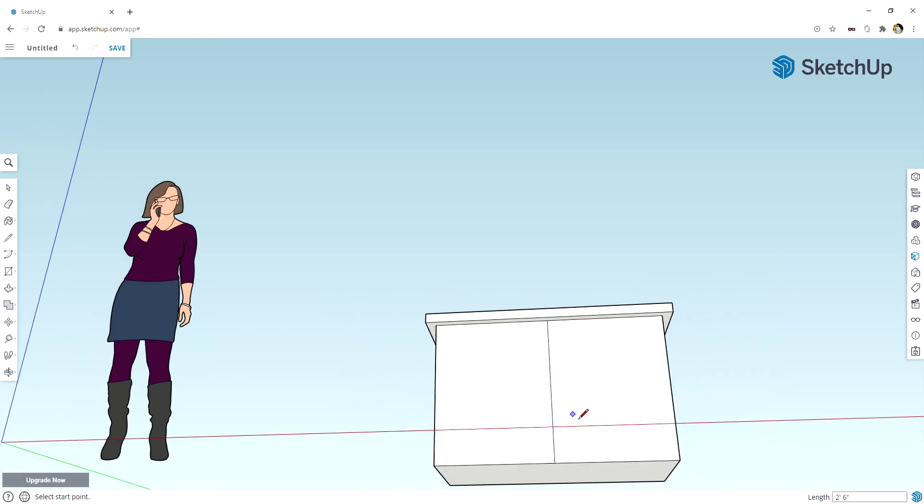
Step: Offset the outlines of both halves of the cabinet's front face inward by 2 inches to form door frames
key(o)
drag(589, 395, 584, 468)
key(l)
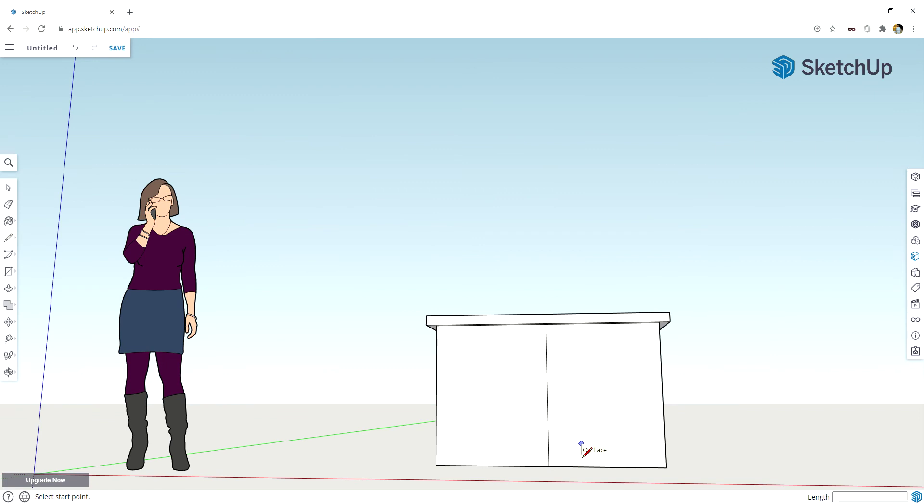
scroll(581, 443, up, 2)
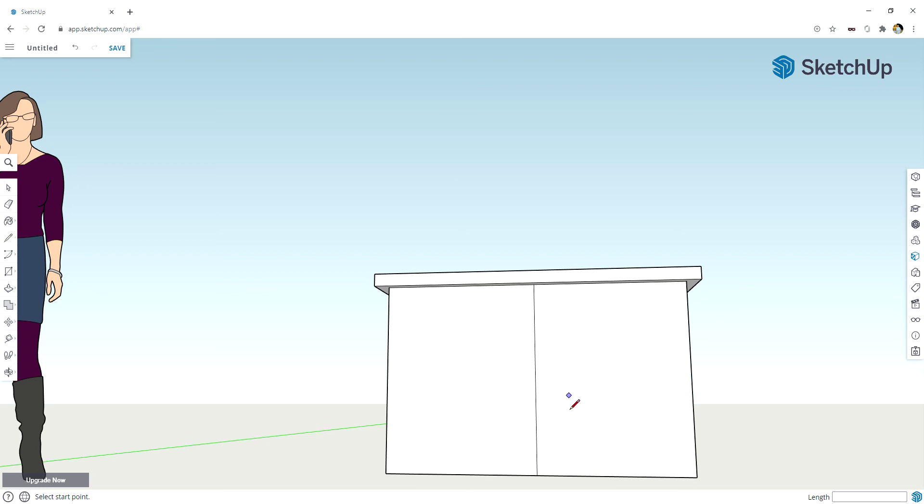
key(f)
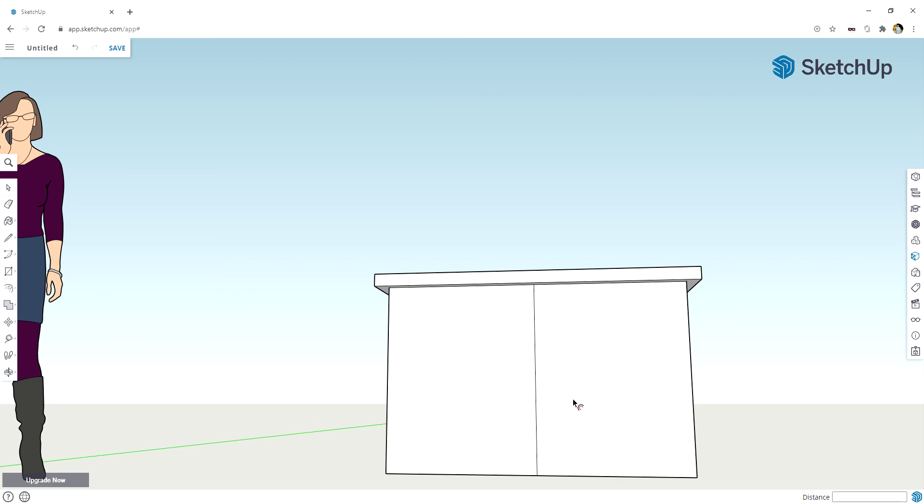
click(534, 400)
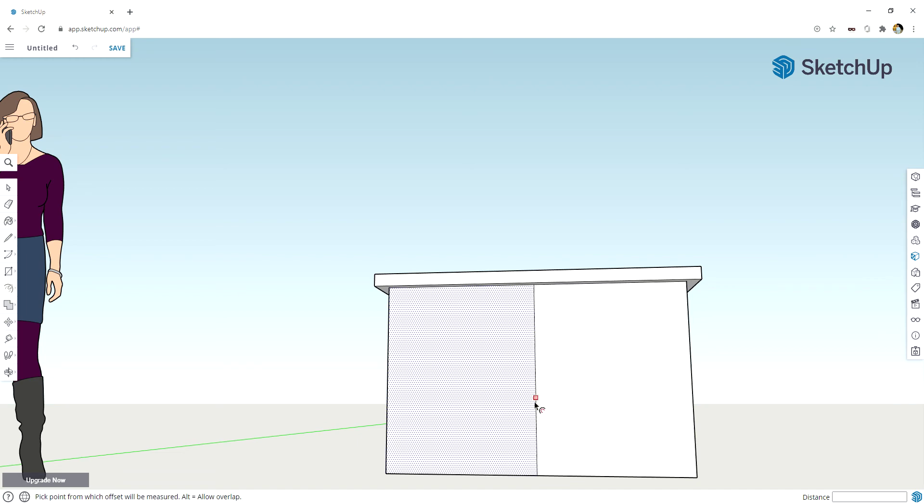
click(533, 404)
text(2)
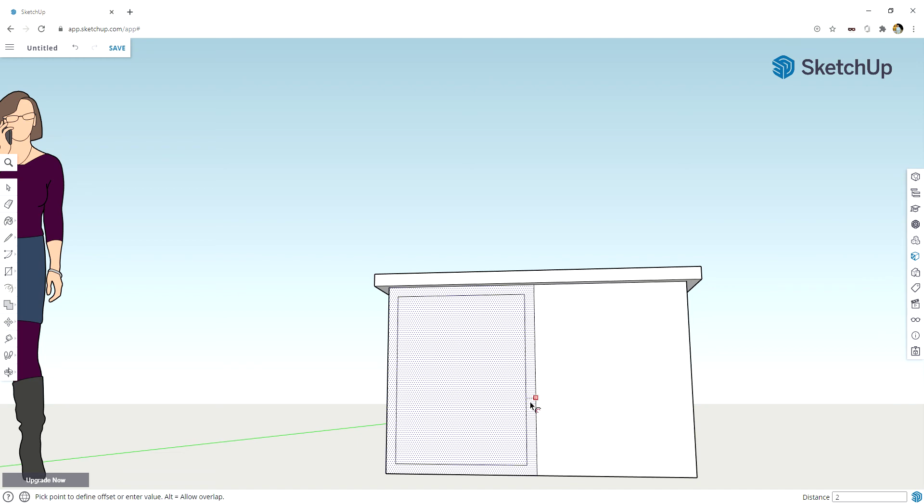
key(Return)
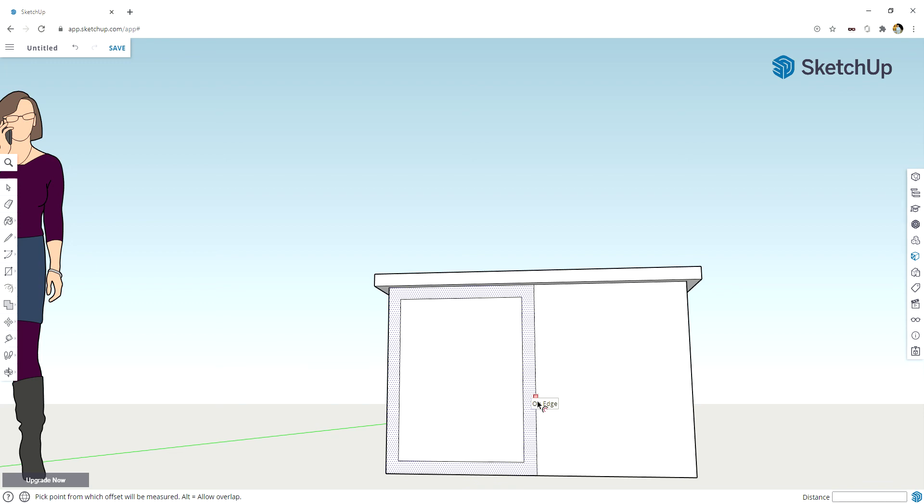
click(547, 402)
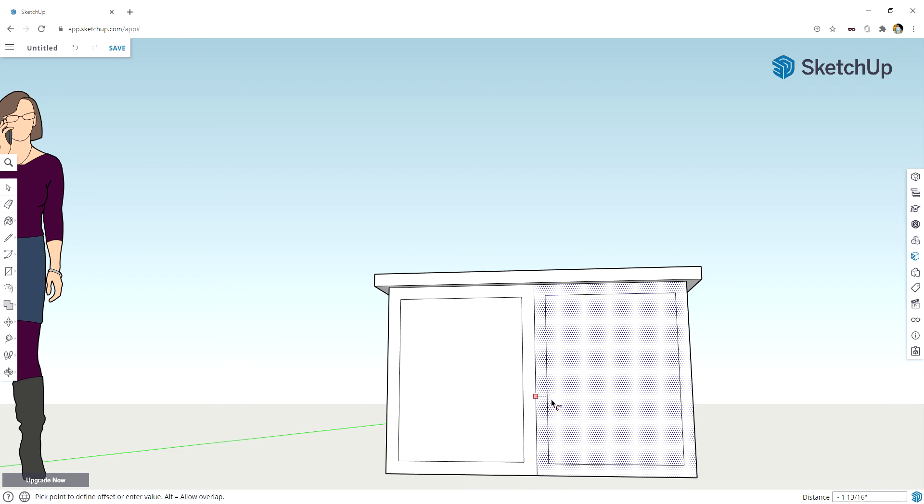
text(2)
key(Return)
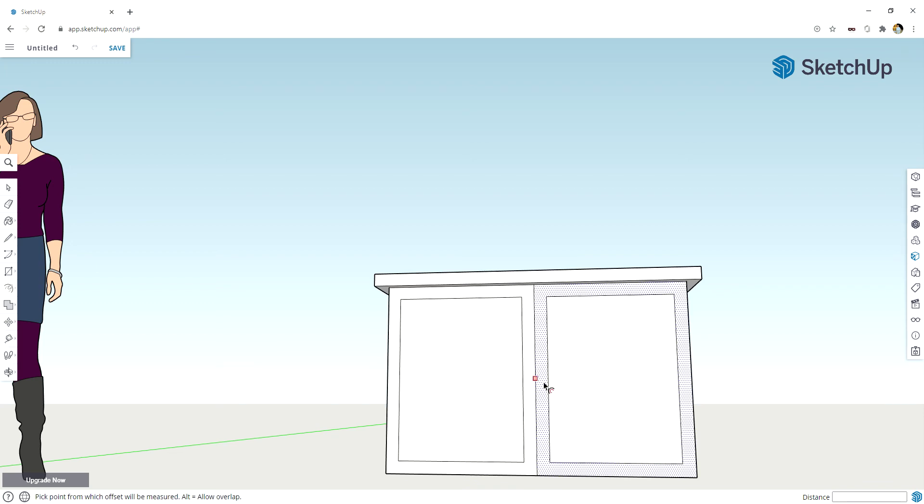
Step: Draw a line across the countertop's upper surface from the midpoint of its back edge to the midpoint of its front edge
middle_drag(551, 382, 552, 410)
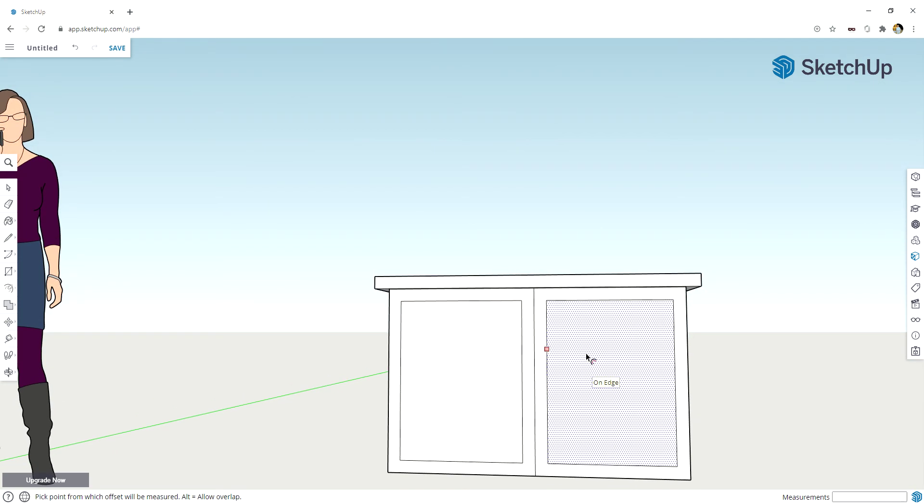
middle_drag(582, 347, 569, 477)
middle_drag(569, 313, 564, 433)
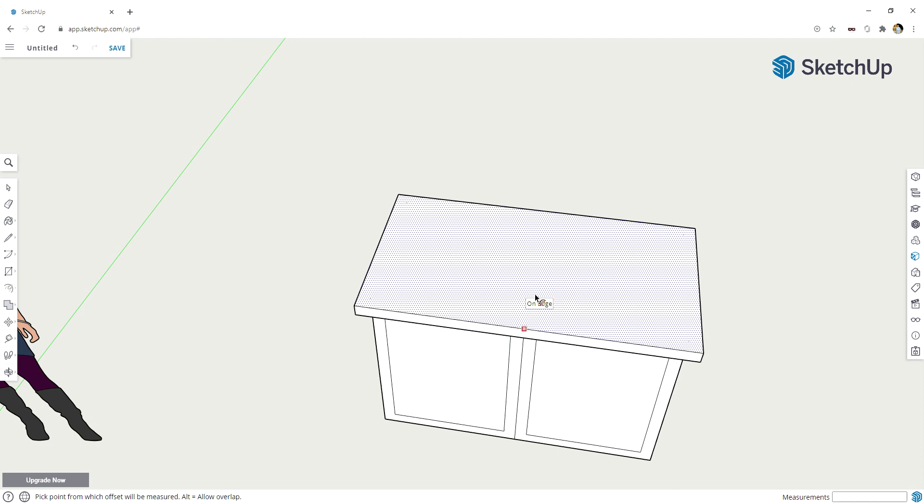
key(l)
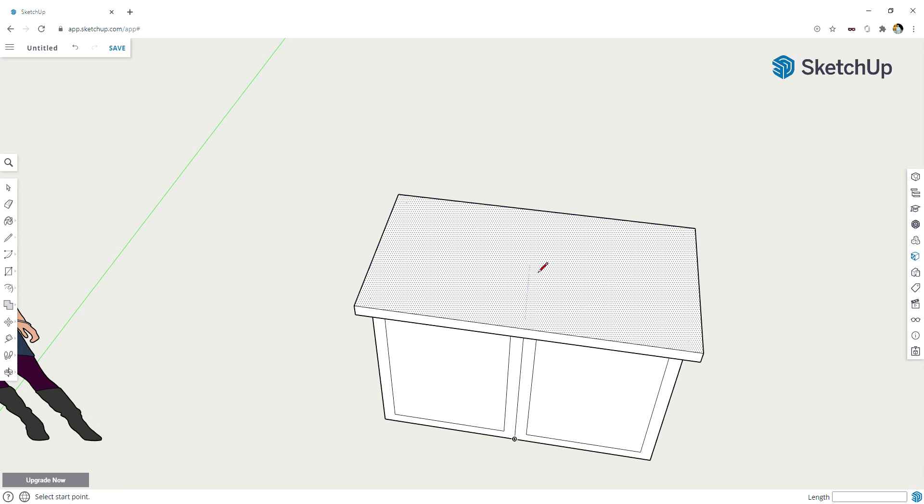
click(544, 224)
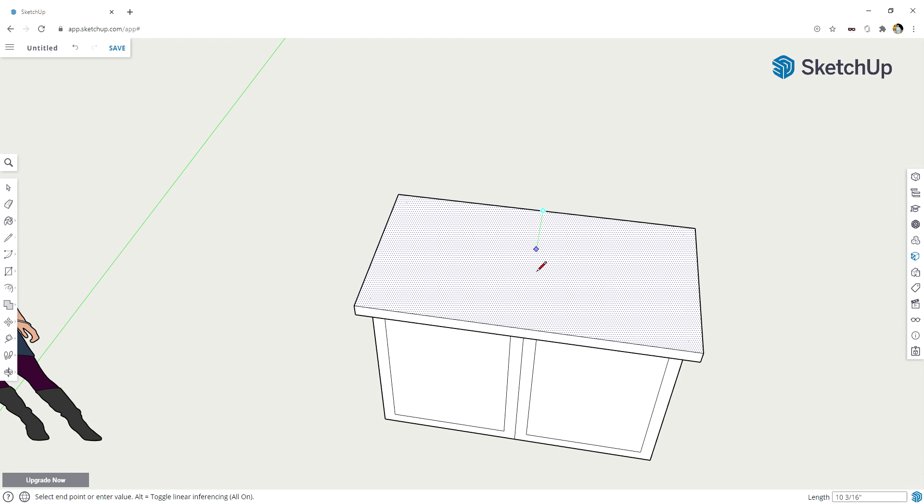
click(529, 338)
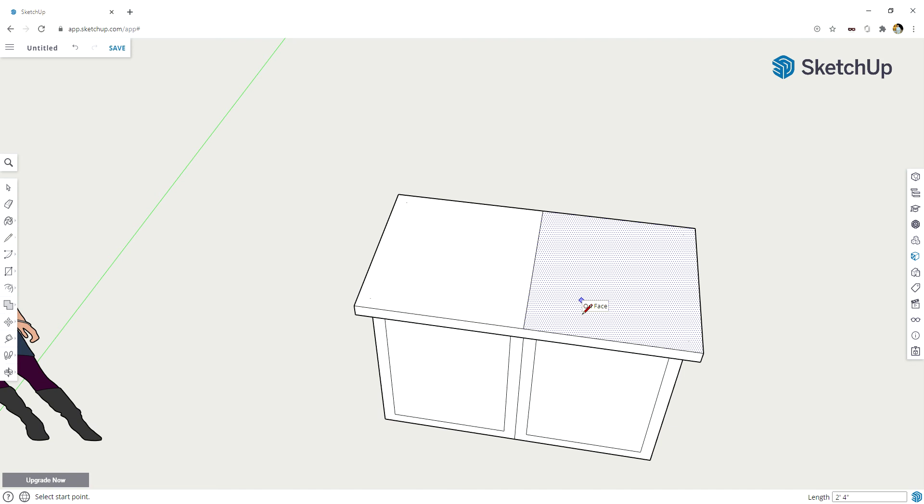
Step: Draw a circle with a 10-inch radius on the countertop, centred on the midpoint of the dividing line
key(c)
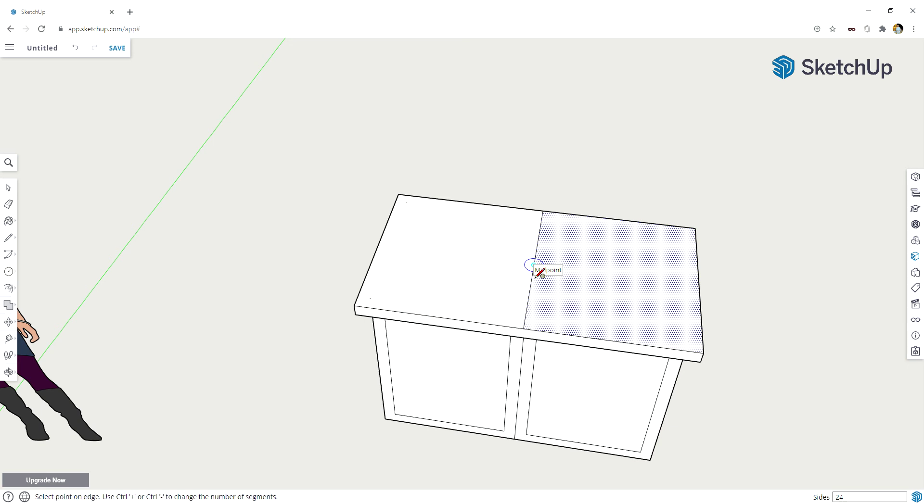
click(533, 264)
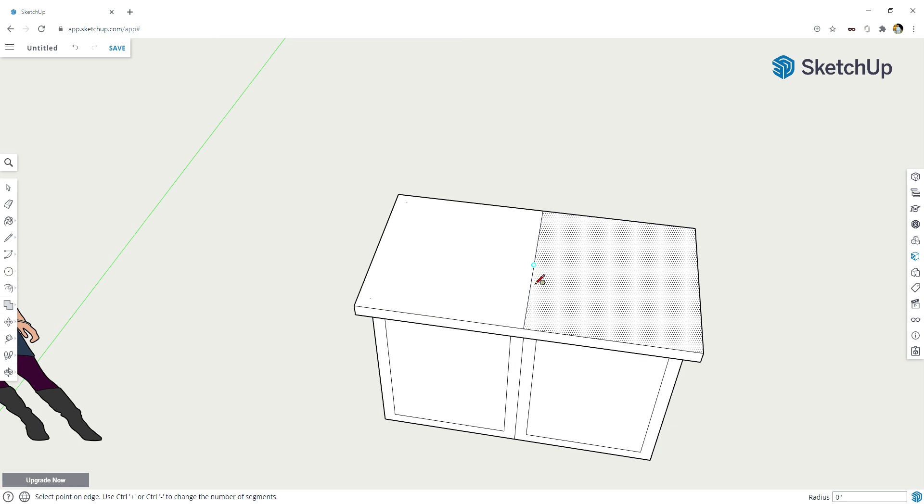
click(535, 318)
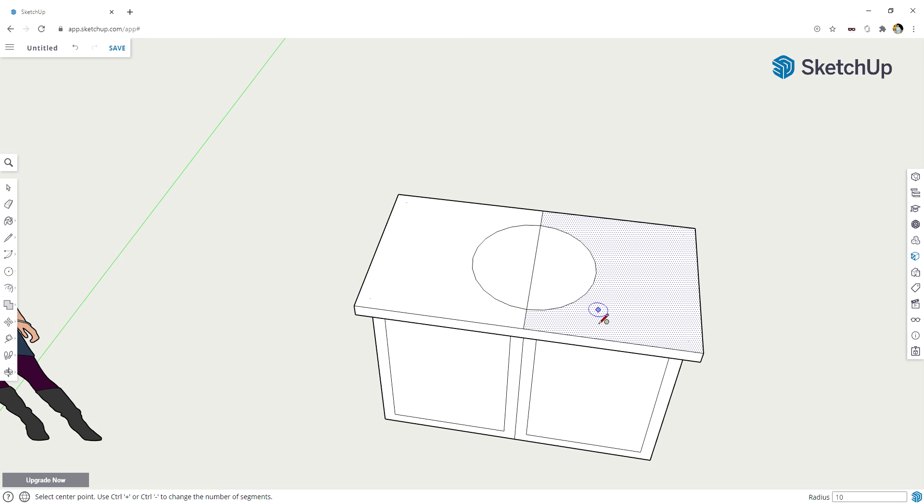
Step: Delete the segments of the dividing line inside and outside the circle on the countertop
key(space)
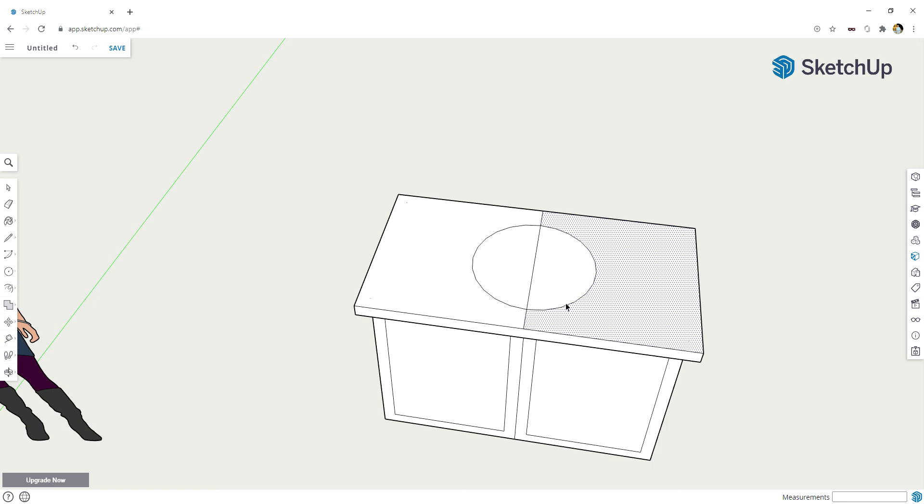
click(526, 327)
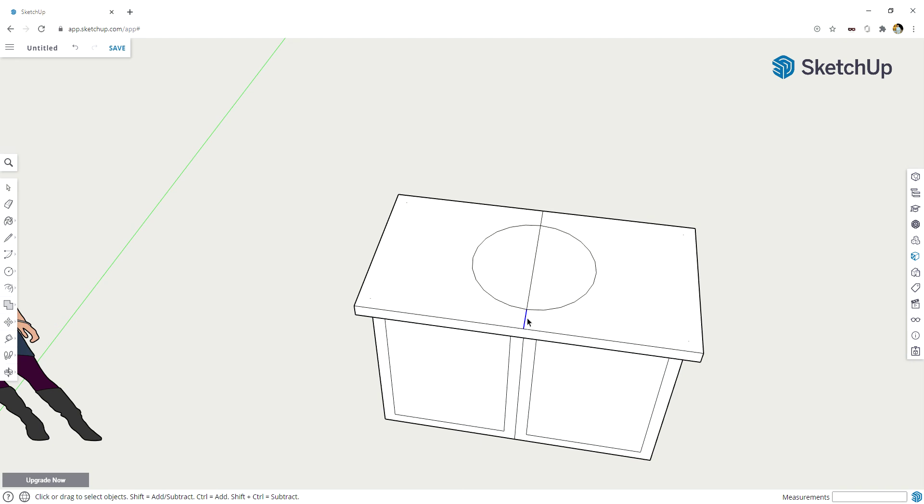
click(530, 304)
key(Delete)
click(543, 221)
click(542, 221)
Step: Push/Pull the circular face down 8 inches into the countertop to form a sink basin
key(p)
click(546, 276)
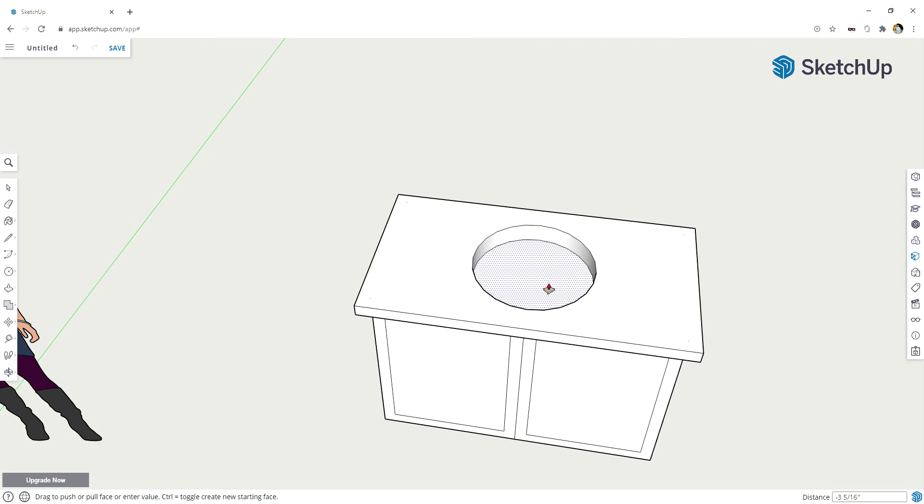
text(8)
key(Return)
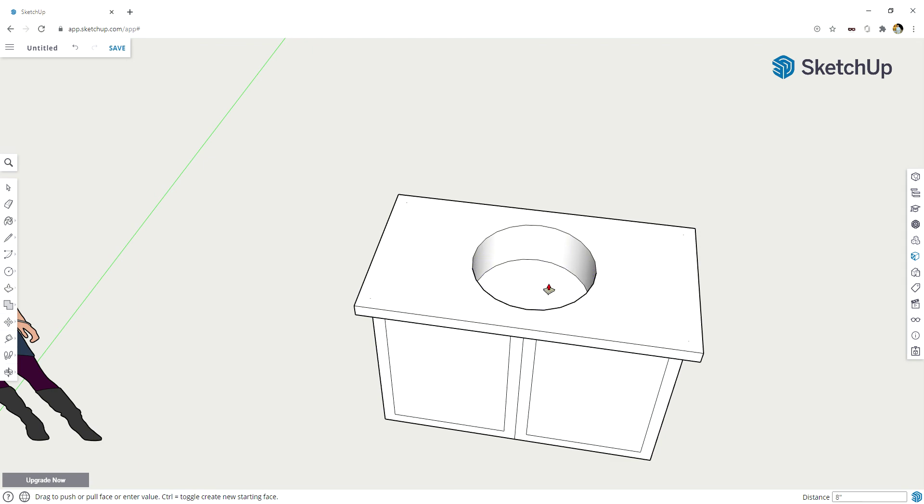
middle_drag(516, 400, 428, 319)
scroll(426, 320, down, 2)
scroll(418, 385, down, 2)
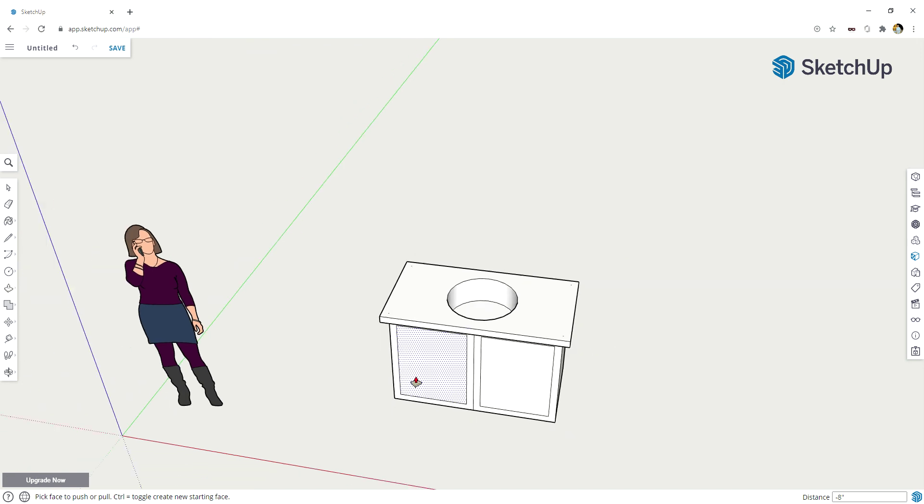